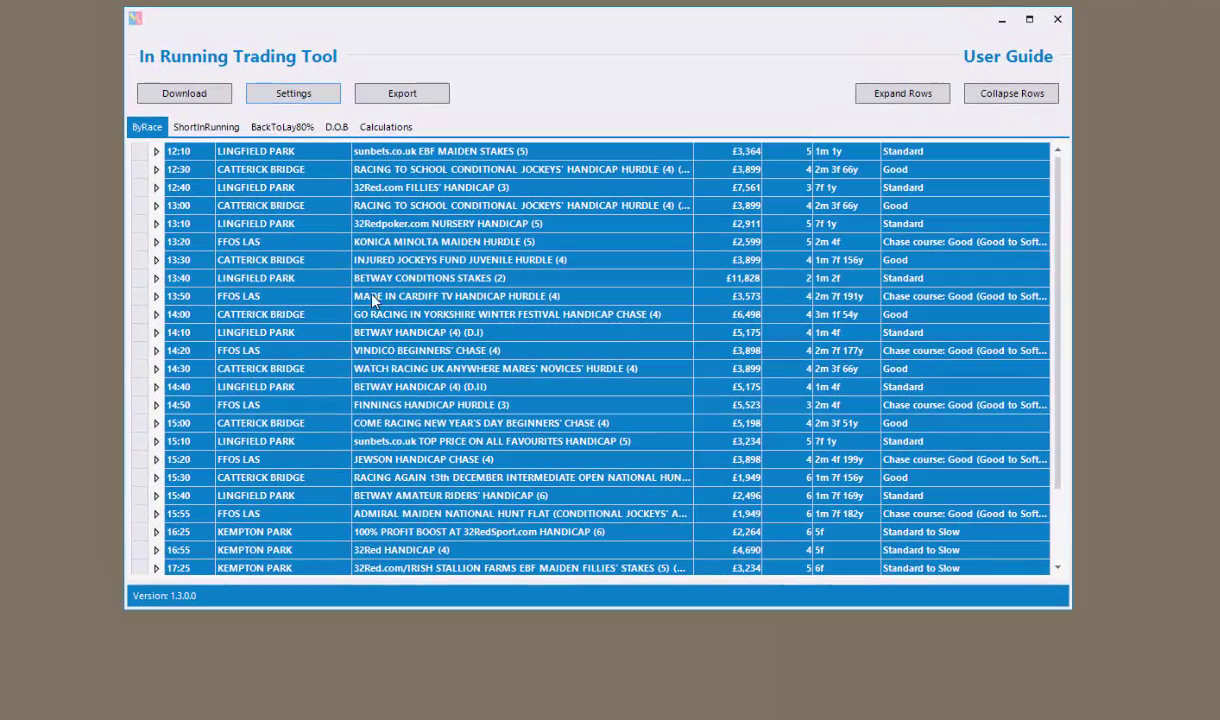
Download today's Southwell, Lingfield Park and Newcastle races, ordered by race time
left_click(192, 93)
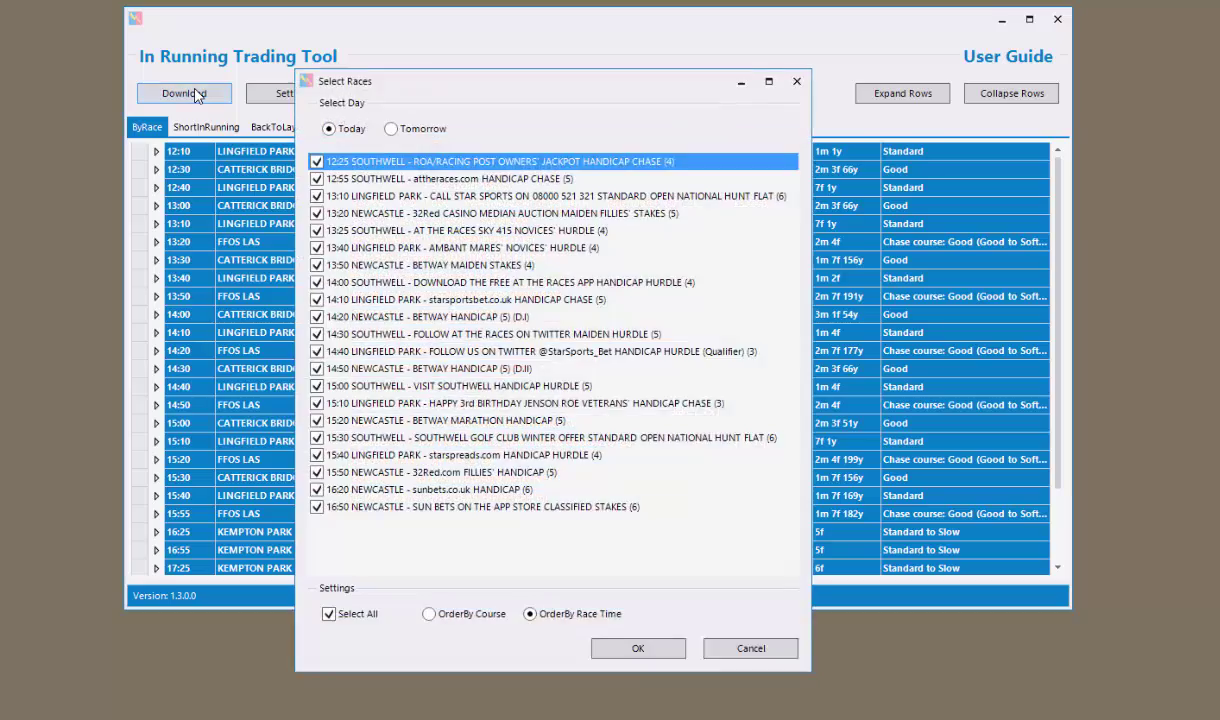
left_click(355, 130)
left_click(407, 133)
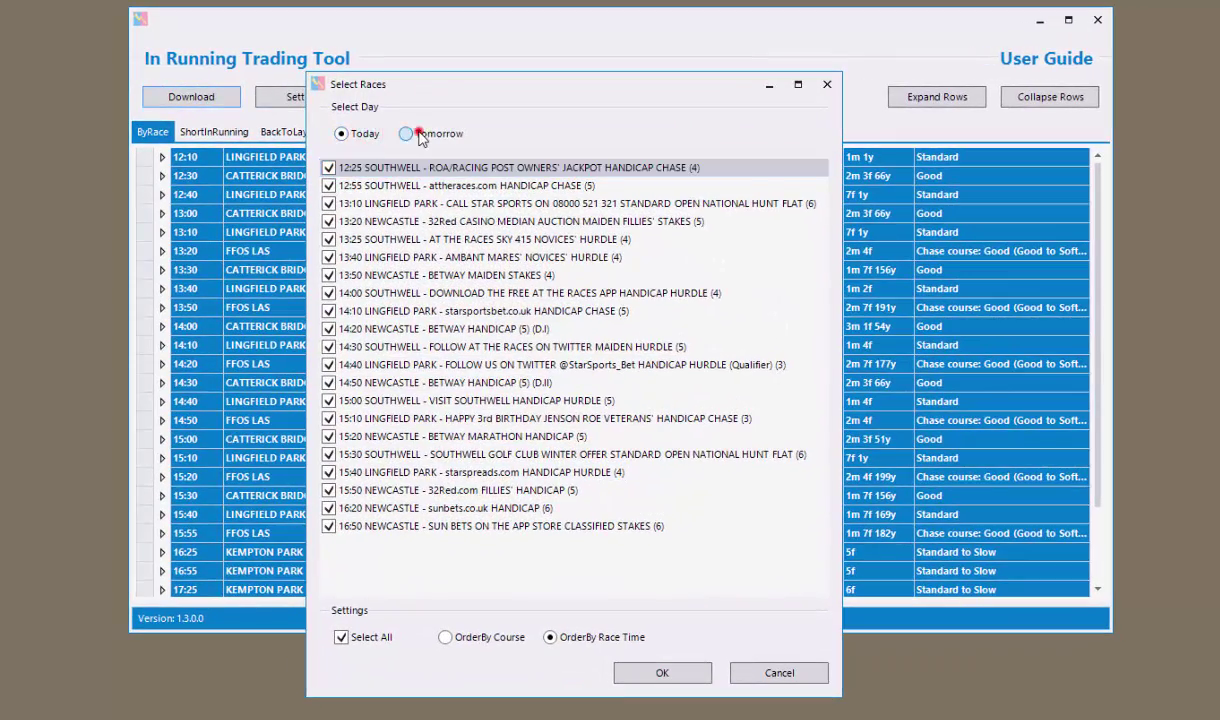
left_click(361, 140)
left_click(497, 641)
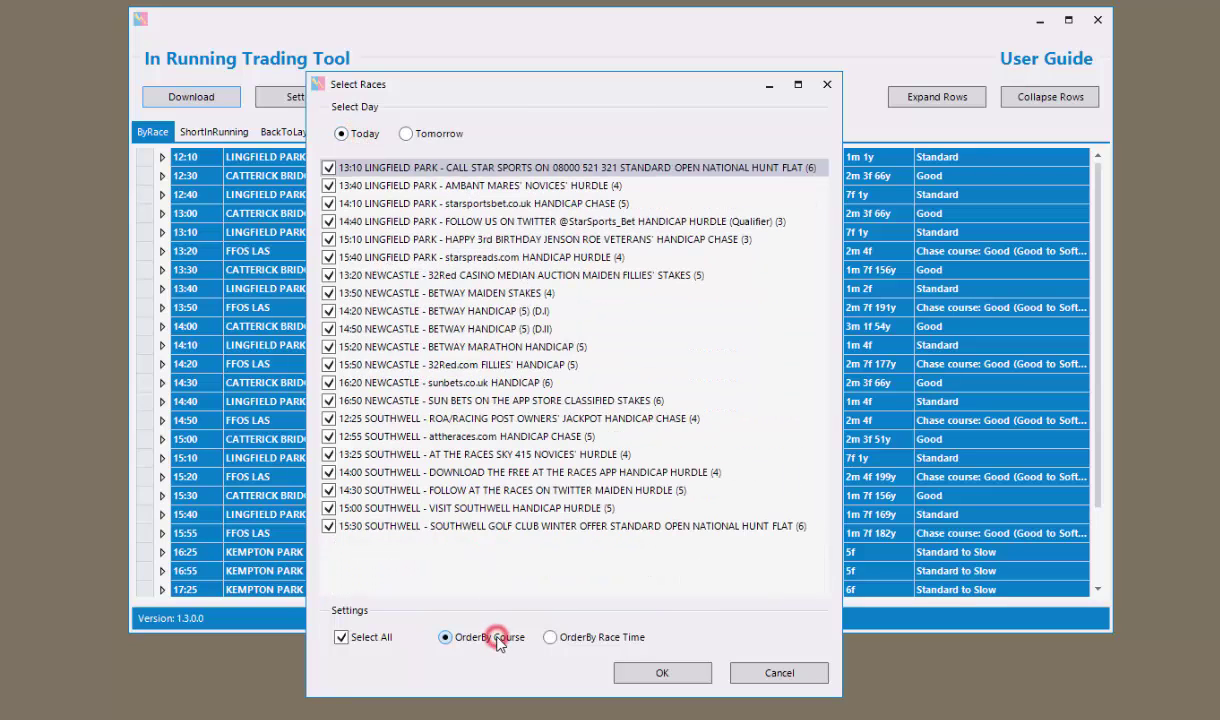
left_click(591, 638)
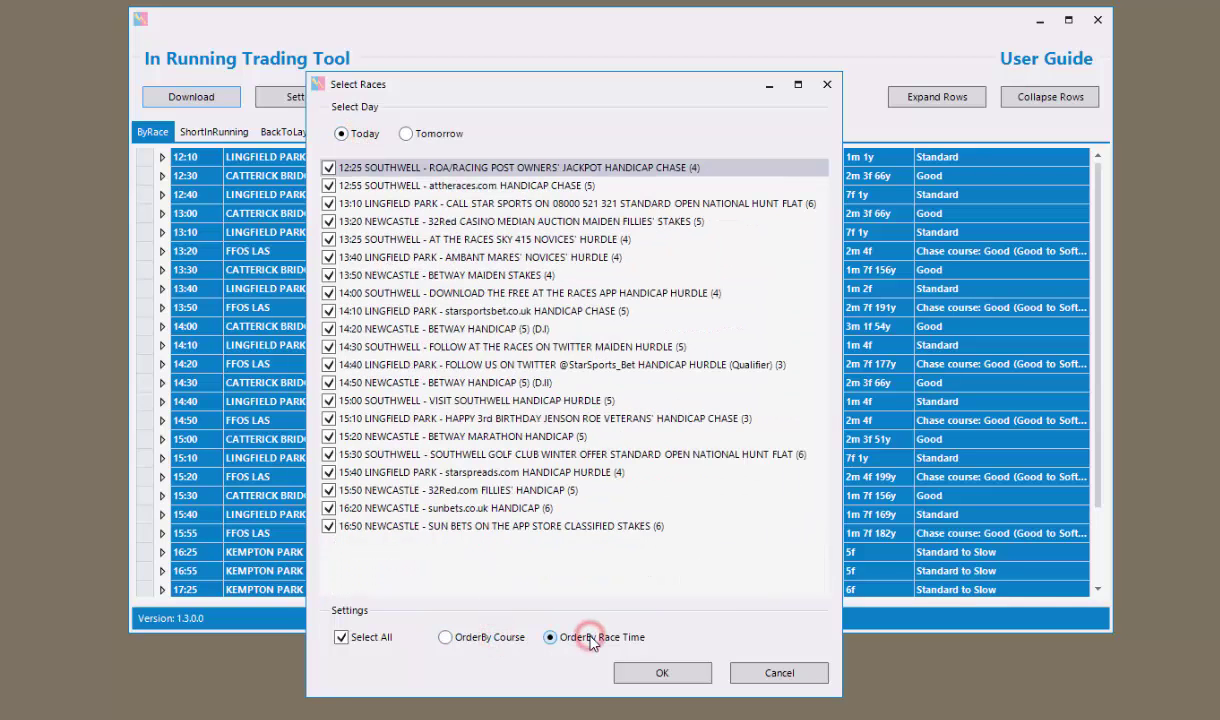
left_click(688, 678)
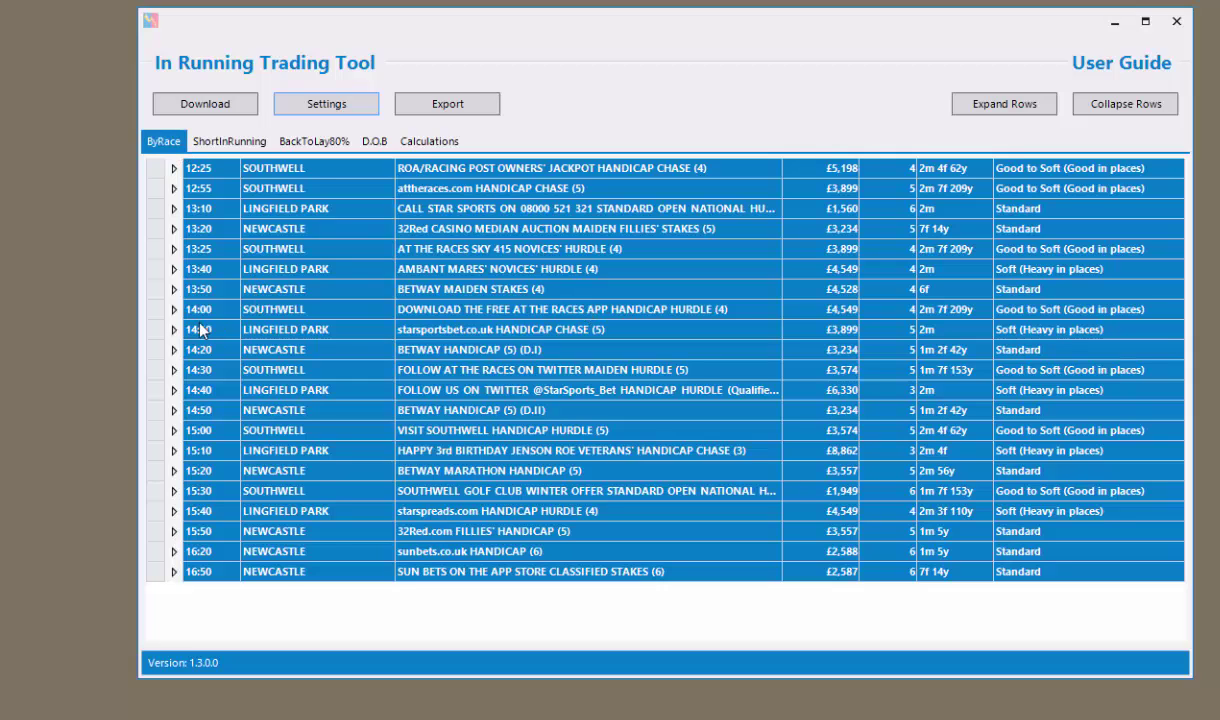
Expand the 14:20 Newcastle race to list its nine runners and their percentages
left_click(174, 351)
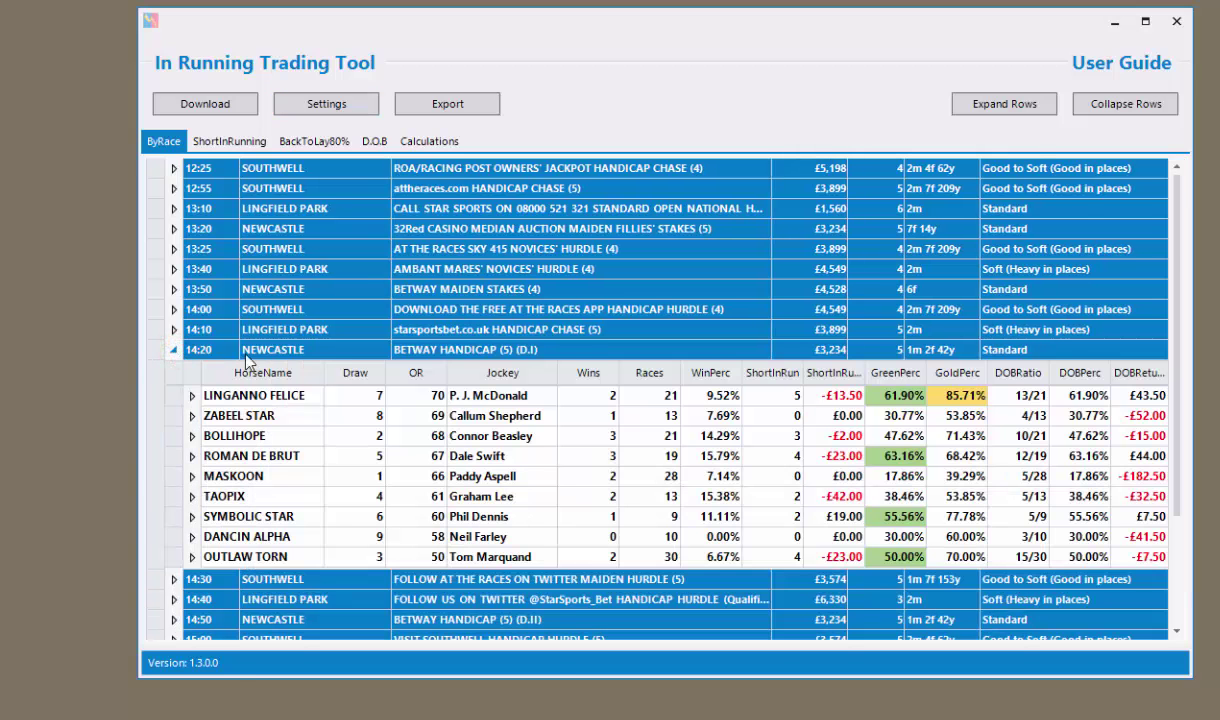
scroll(463, 350, "down", 2)
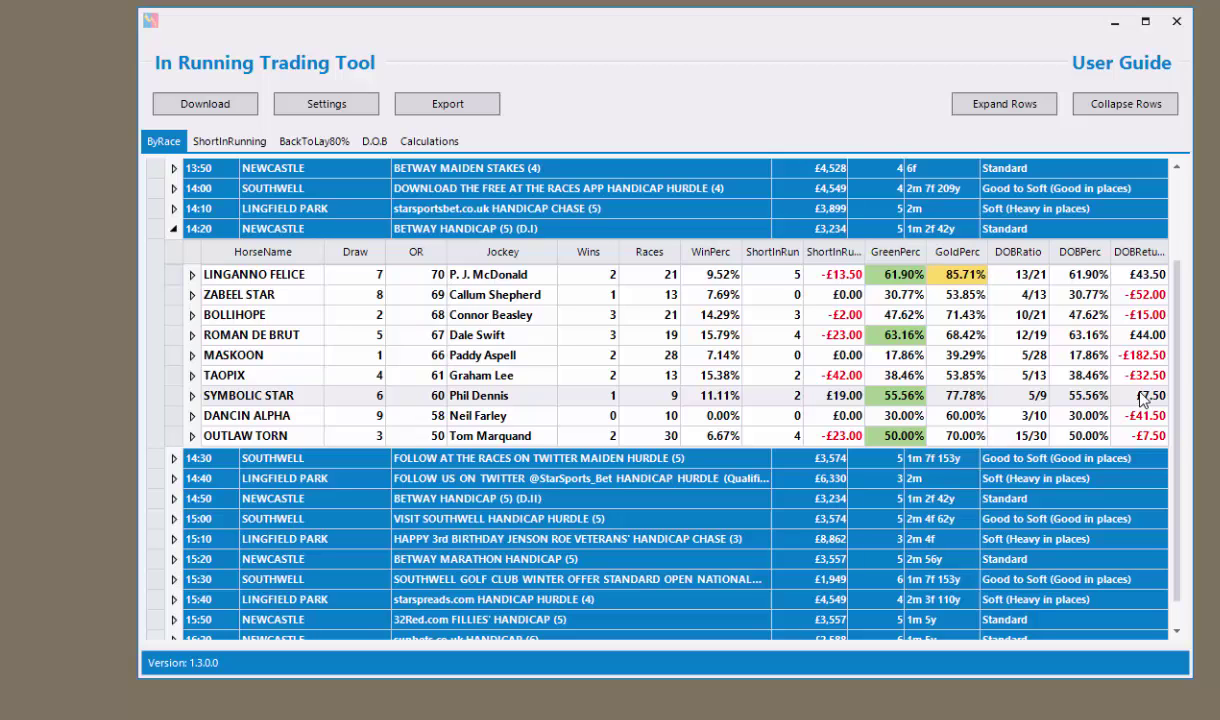
Show past-race history for Zabeel Star, Bollihope and Linganno Felice in the 14:20 Newcastle race
left_click(193, 295)
left_click(193, 295)
left_click(191, 315)
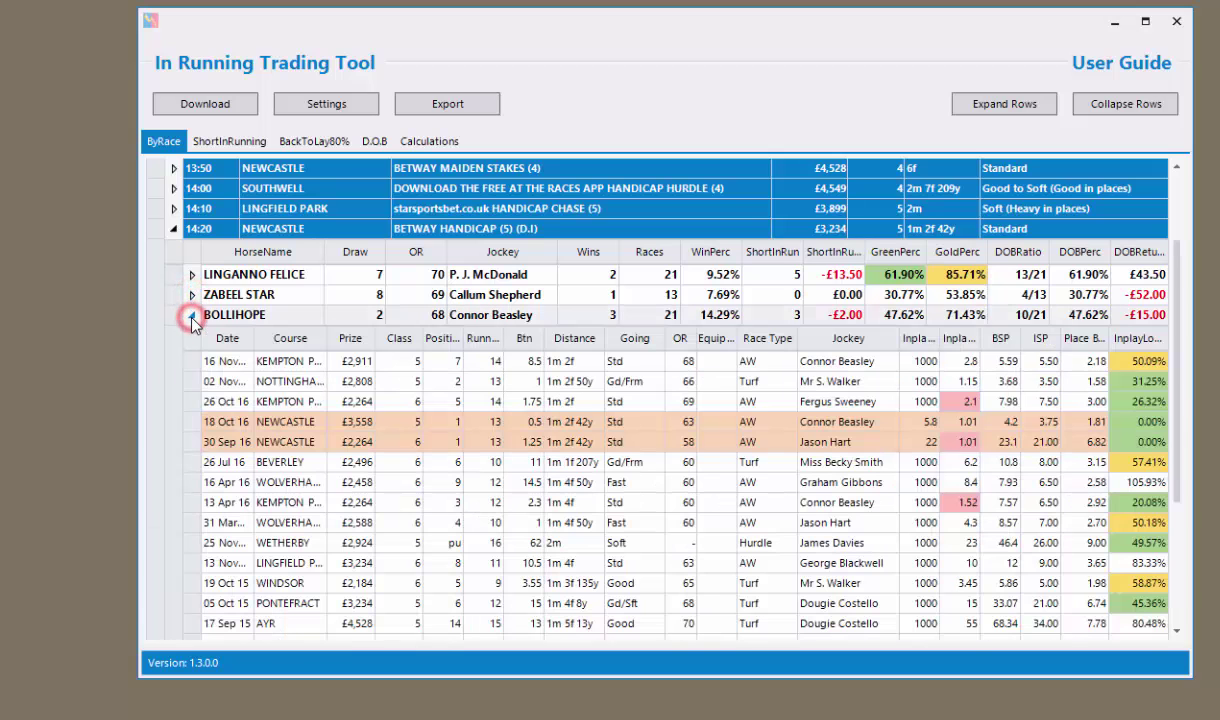
left_click(191, 315)
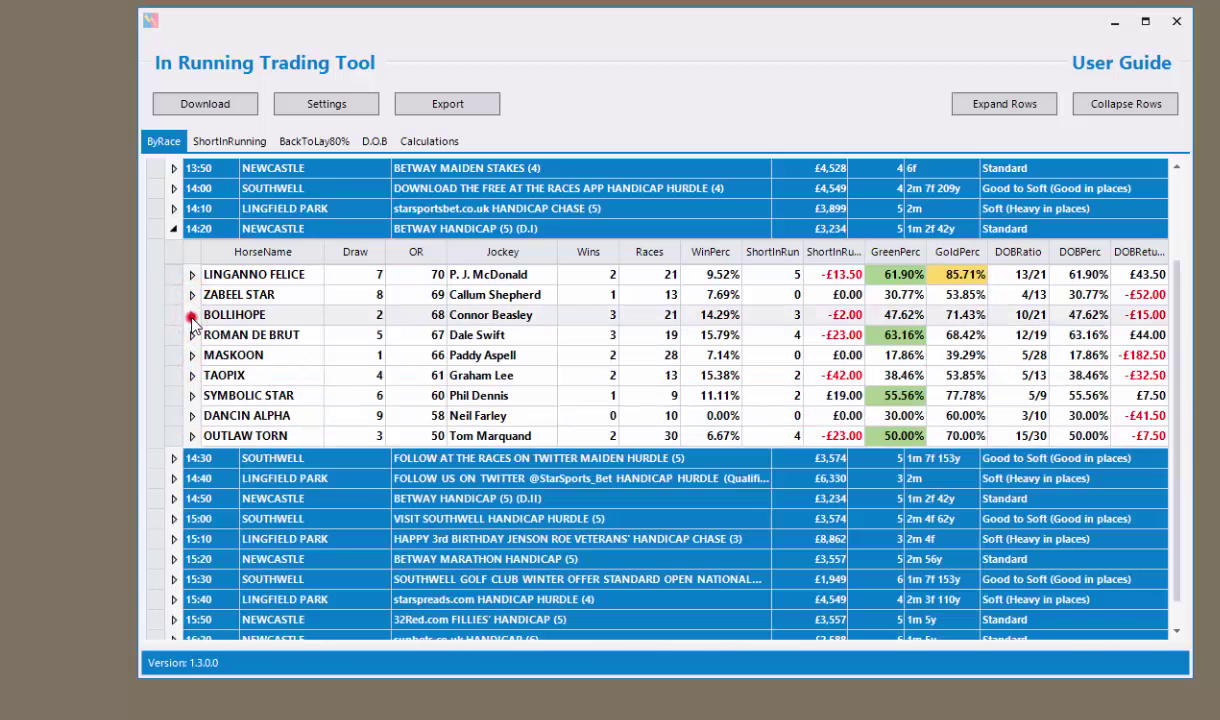
left_click(204, 230)
scroll(348, 370, "down", 2)
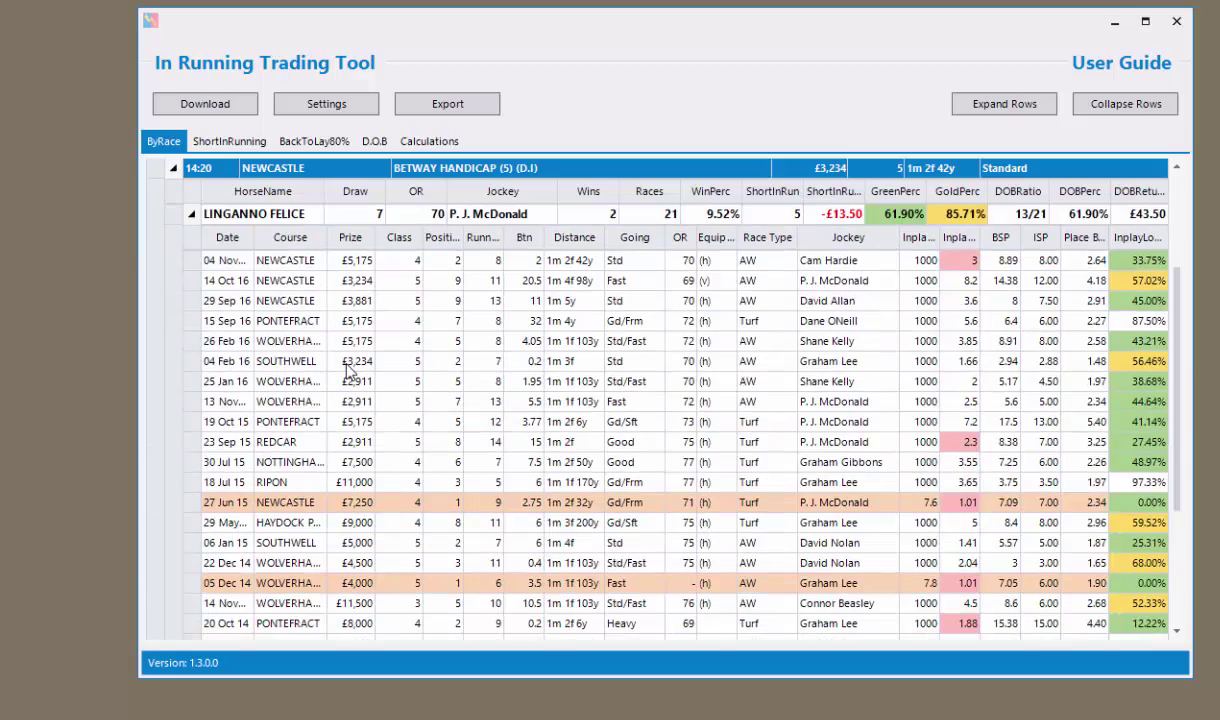
scroll(348, 370, "down", 7)
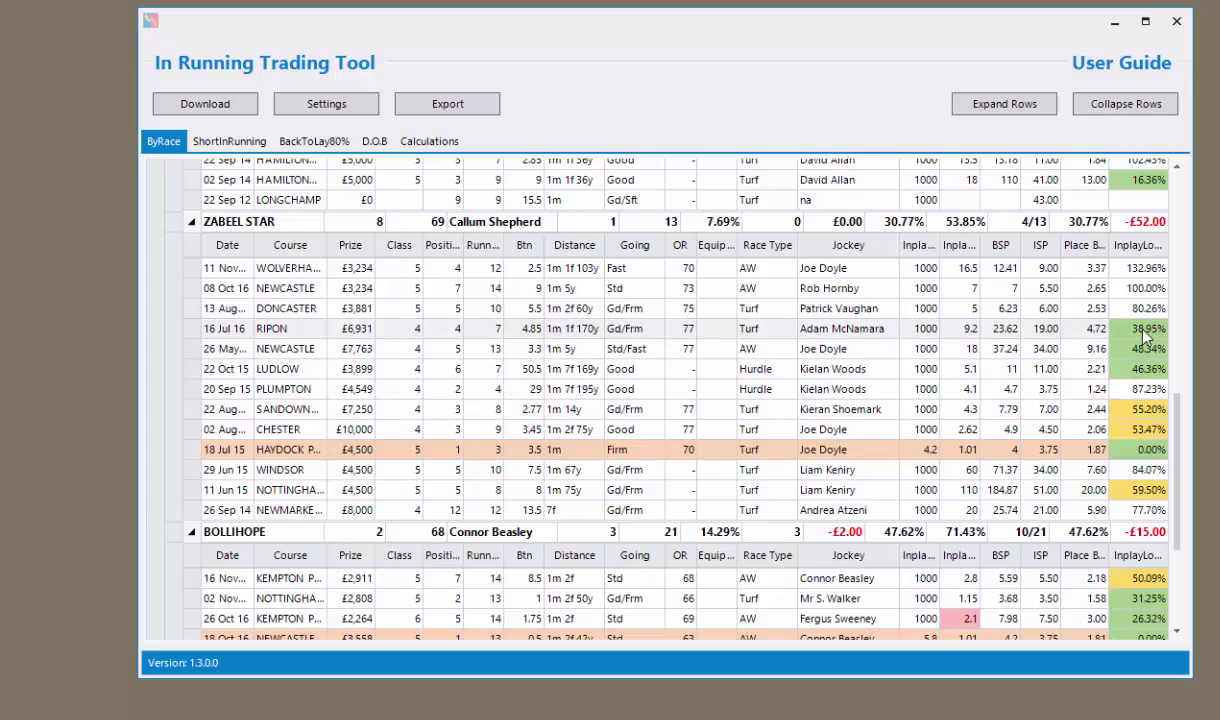
Open Change Settings, showing Gold 75%, Green 50% and Form History 30
left_click(340, 104)
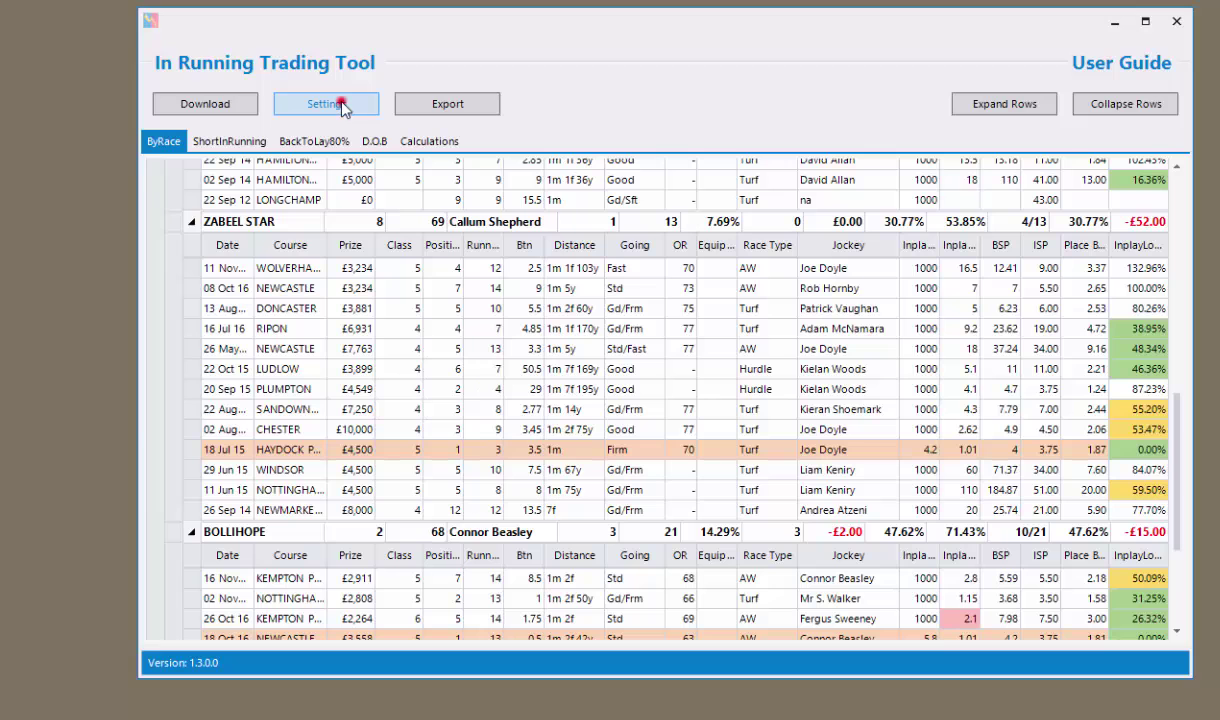
left_click_drag(148, 26, 600, 62)
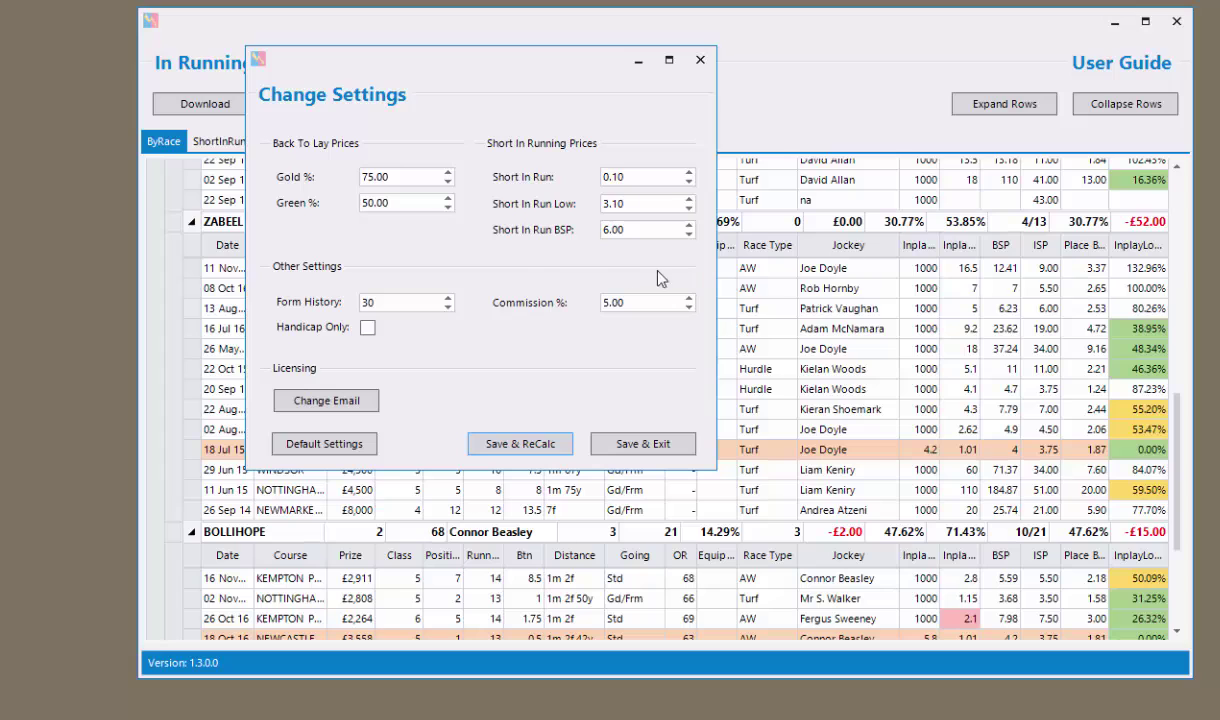
left_click(409, 203)
Save the settings with Form History at 30 and Handicap Only unchecked
left_click(448, 307)
left_click(448, 307)
left_click(448, 307)
left_click(447, 298)
left_click(447, 298)
left_click(447, 298)
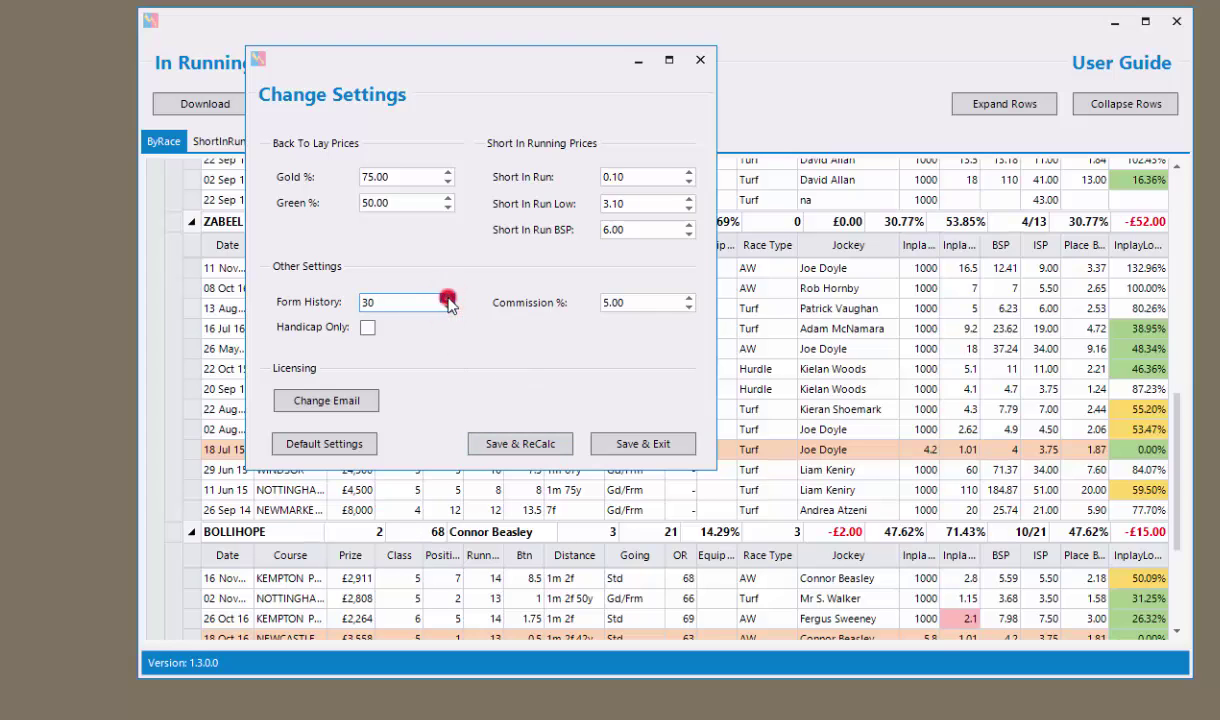
left_click(367, 328)
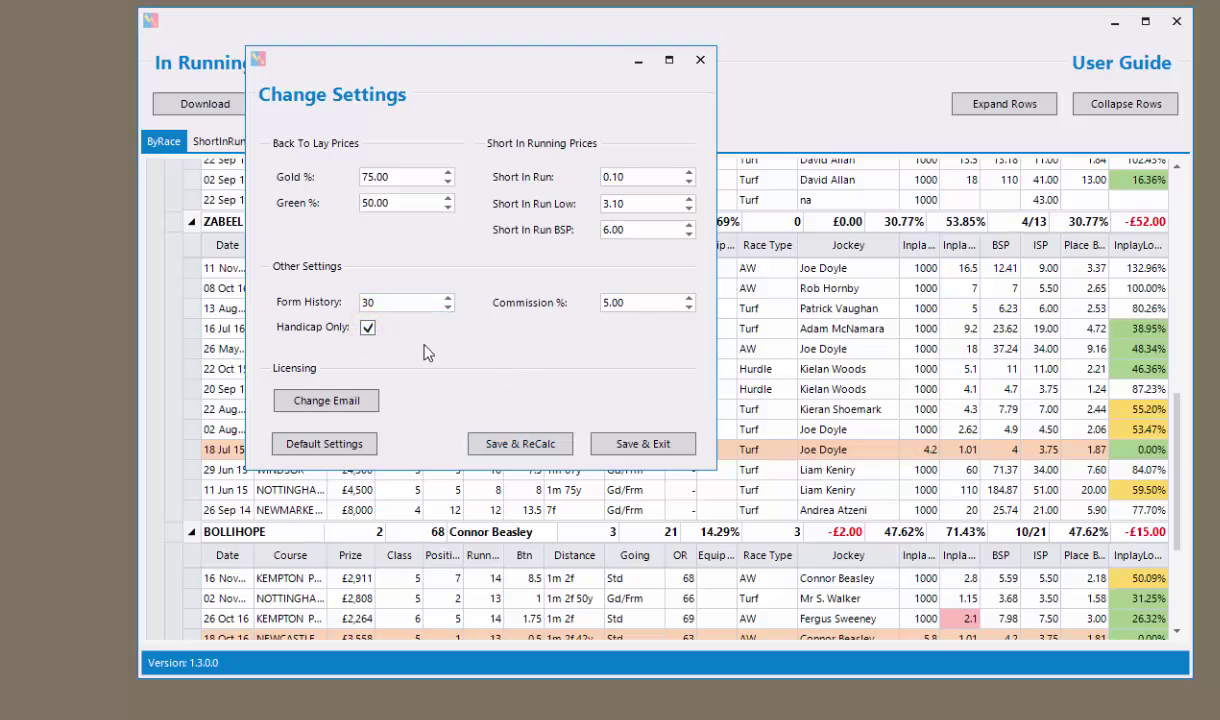
left_click(367, 328)
left_click(642, 452)
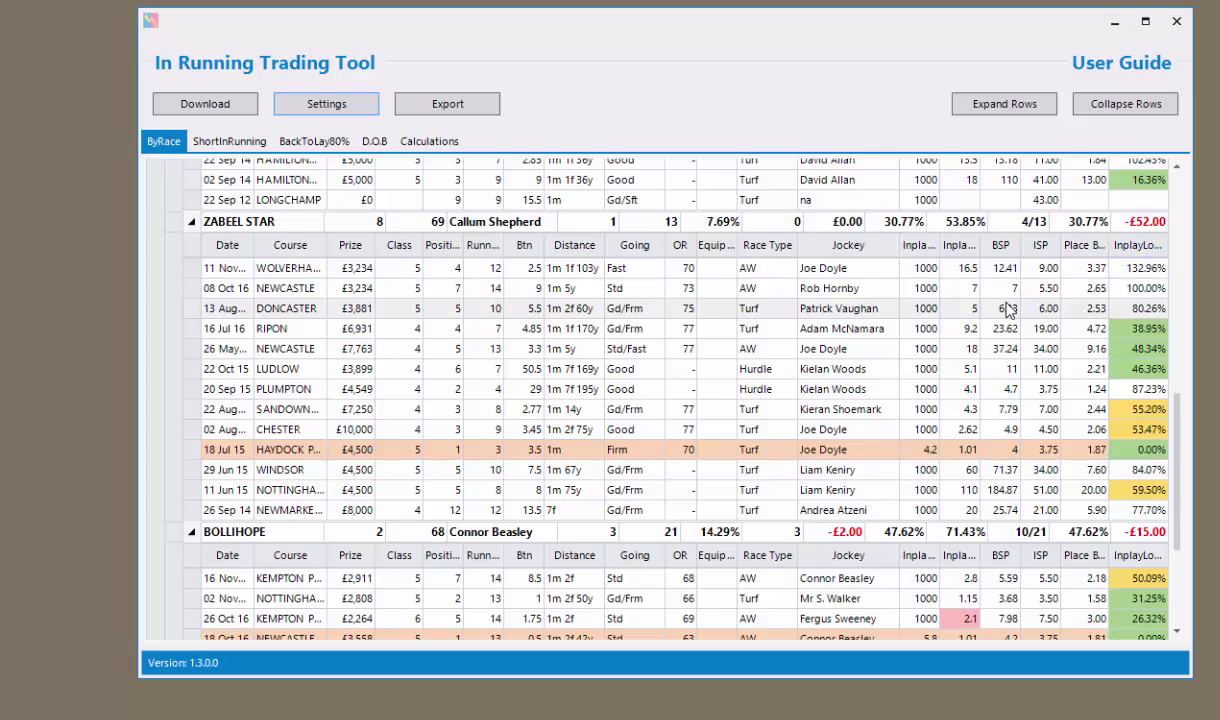
On the Calculations tab, set Back Calculation 1 entry price 12.00 and entry stake 35.00
left_click(434, 143)
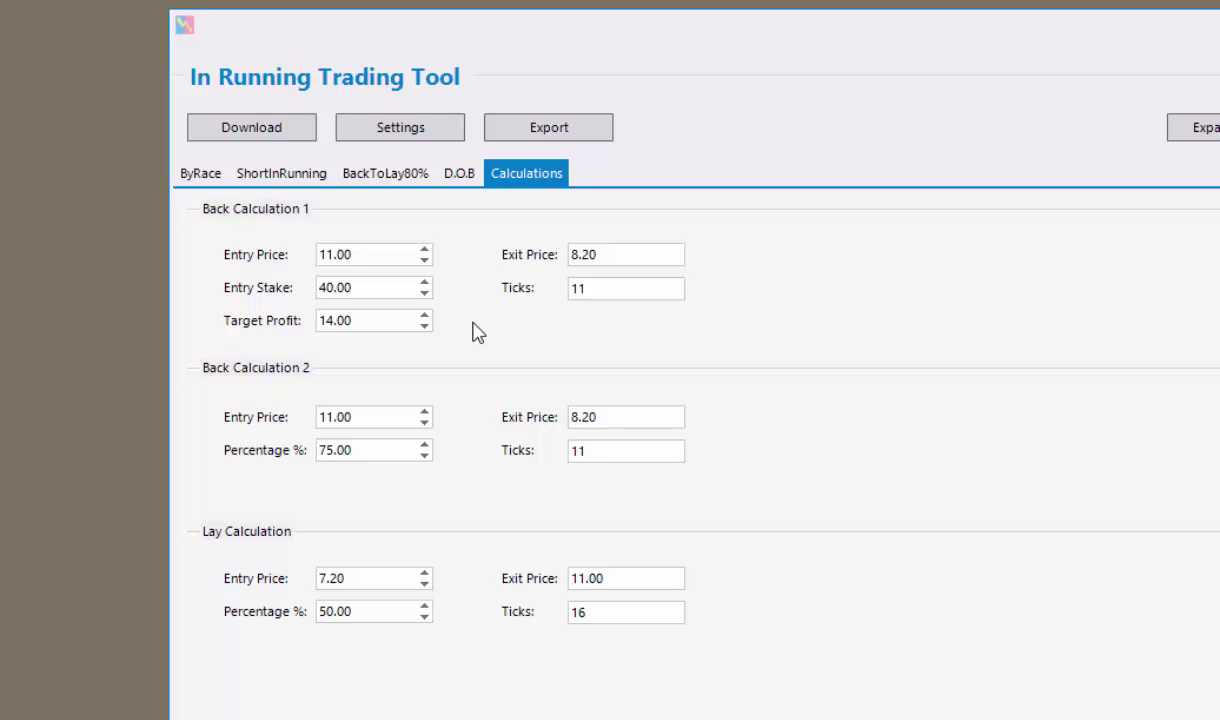
left_click(424, 249)
left_click(424, 293)
left_click(424, 293)
left_click(424, 293)
left_click(424, 293)
left_click(424, 293)
left_click(424, 293)
left_click(424, 293)
left_click(424, 283)
left_click(424, 283)
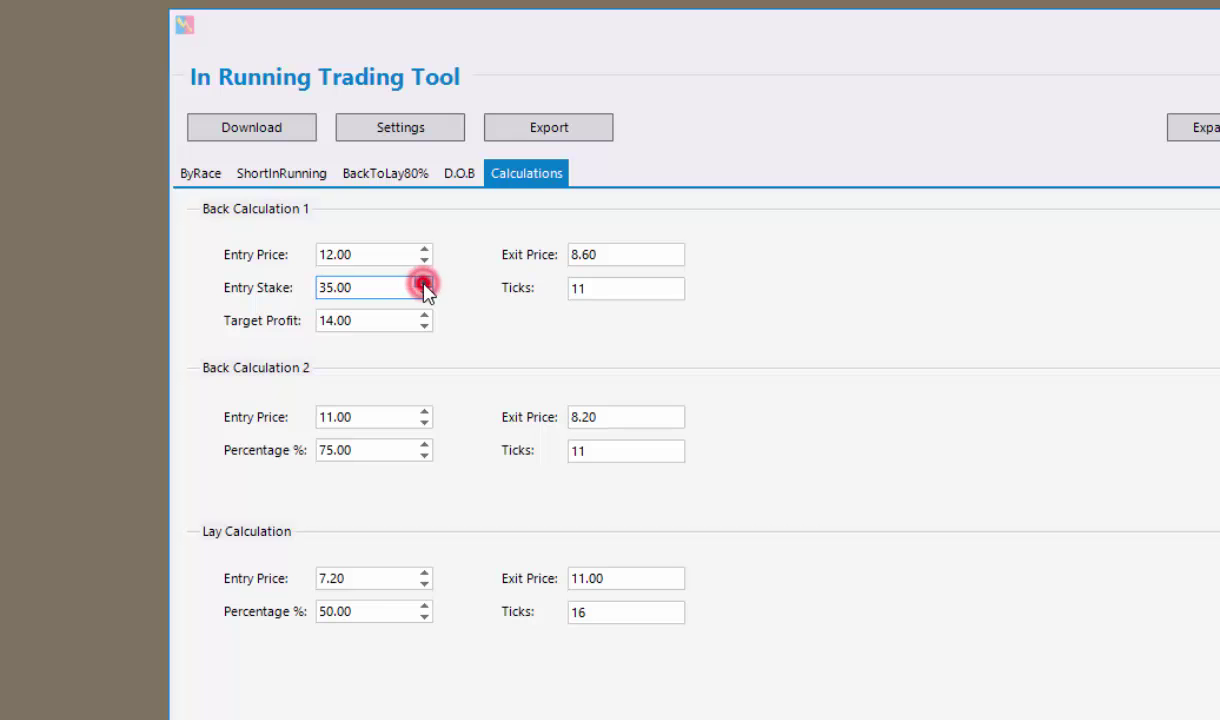
Lower the target profit to 10.00, giving an exit price of 9.40
left_click(424, 327)
left_click(424, 327)
left_click(424, 327)
left_click(424, 327)
left_click(613, 254)
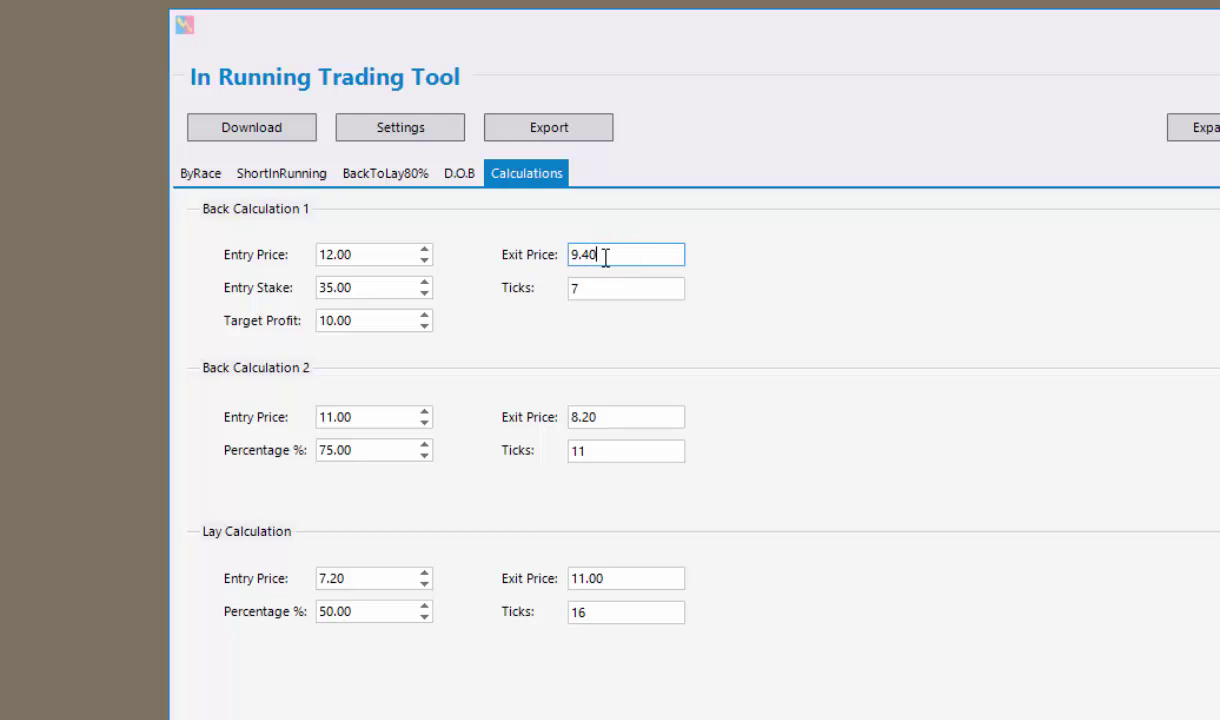
left_click(609, 290)
Lower Back Calculation 2's percentage to 56 and its entry price to 10.00
left_click(425, 456)
left_click(425, 456)
left_click(425, 456)
left_click(425, 456)
left_click(425, 456)
left_click(423, 458)
left_click_drag(365, 450, 287, 437)
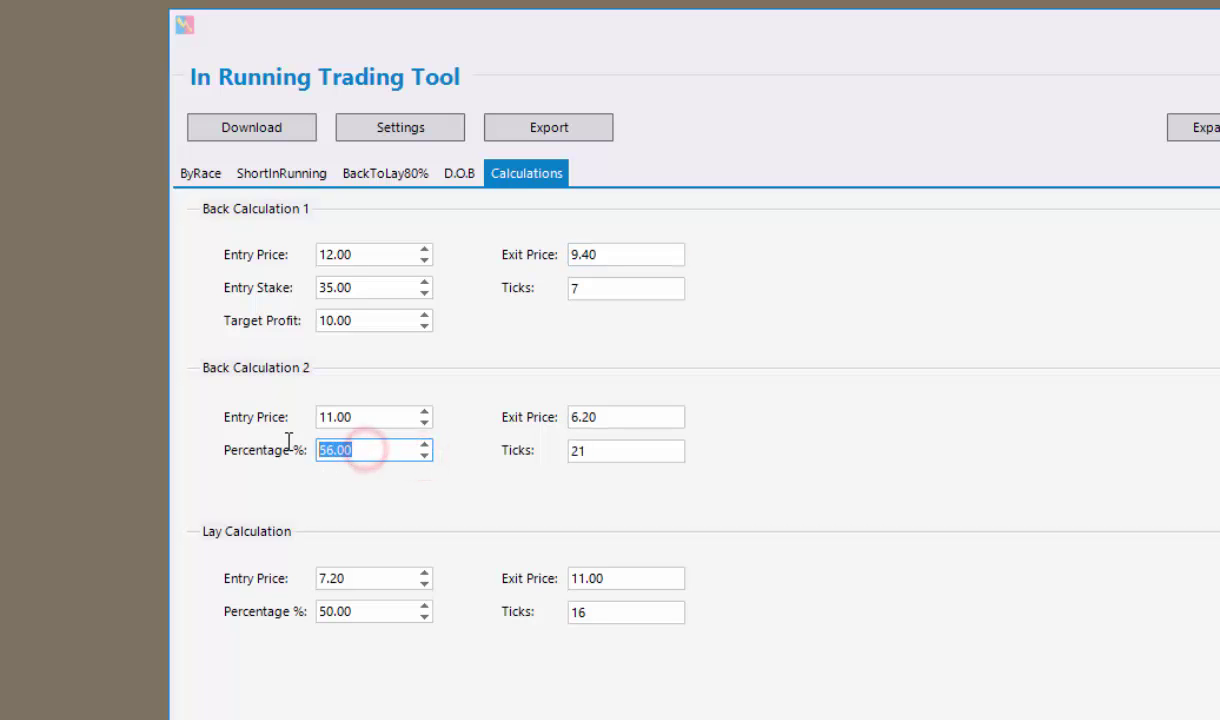
type("50")
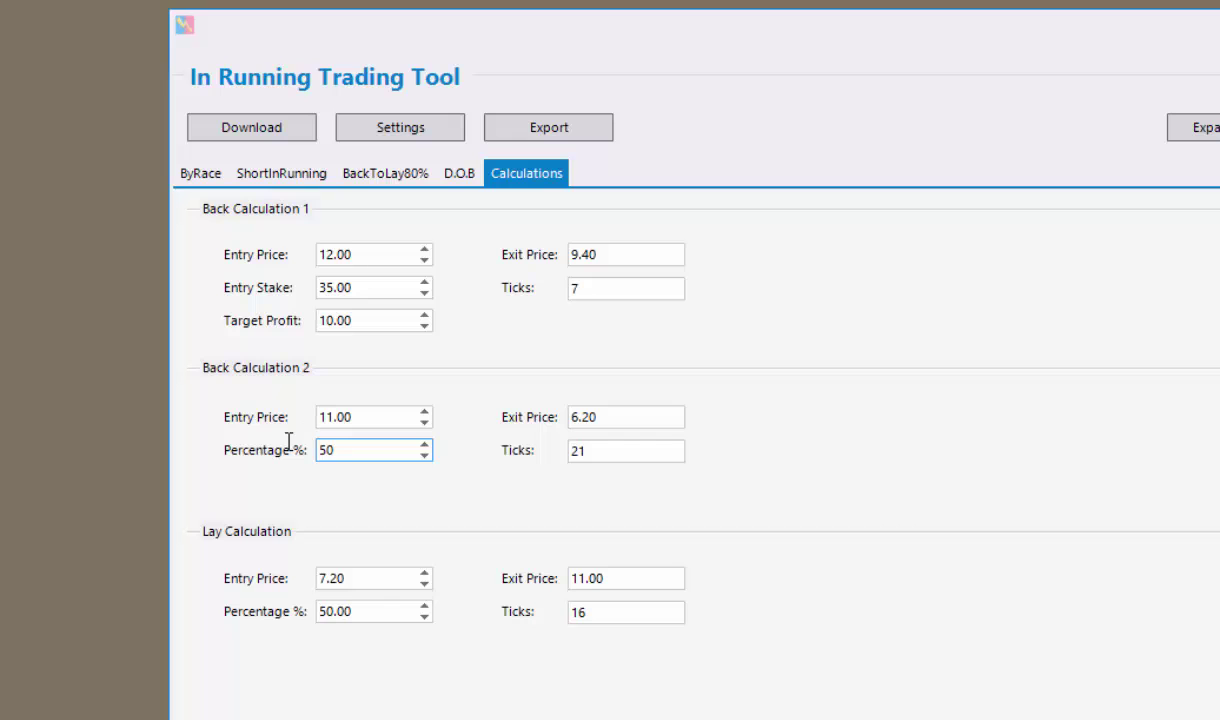
left_click(424, 422)
left_click(424, 422)
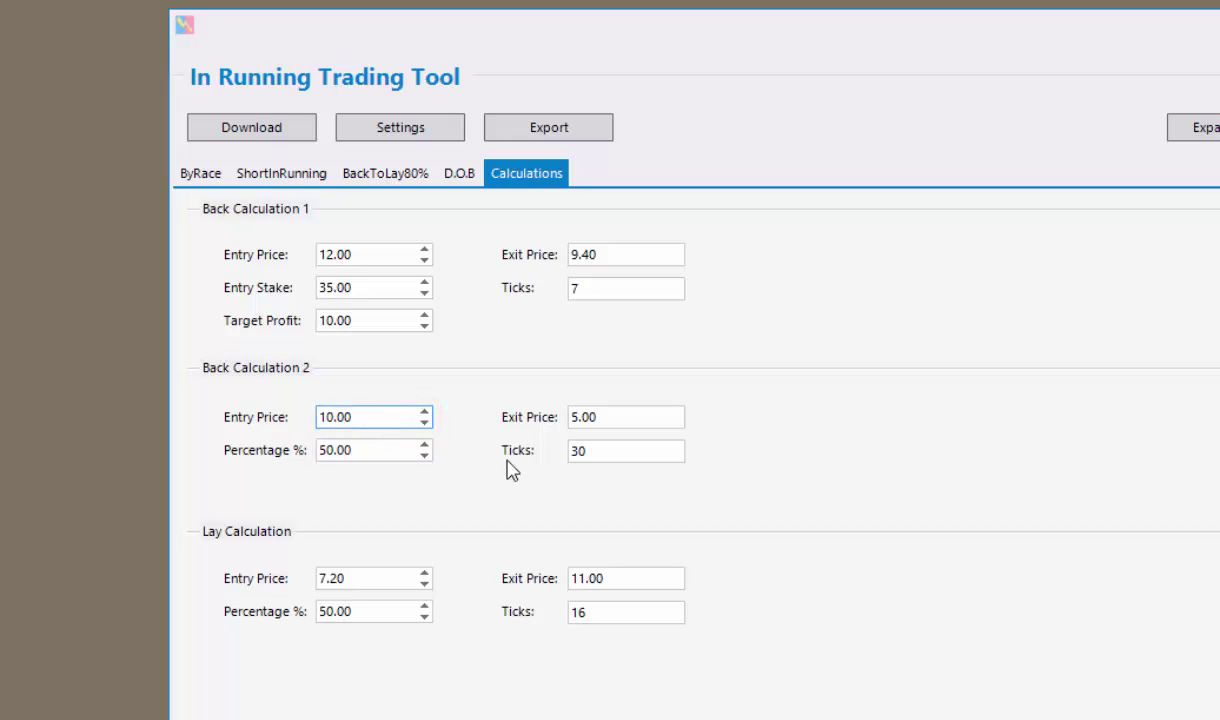
left_click(629, 417)
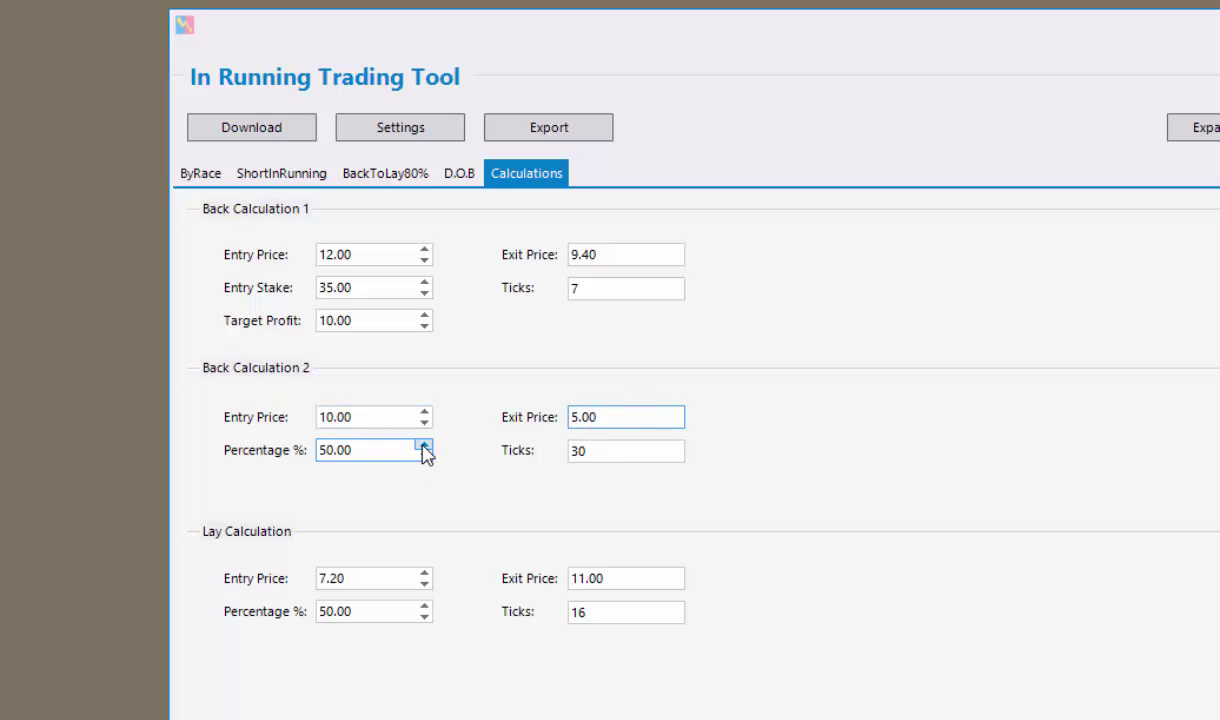
Set Back Calculation 2 to 33% with a 12.00 entry, giving exit 3.95 and 45 ticks
left_click_drag(425, 455, 428, 459)
left_click_drag(425, 413, 427, 418)
left_click(621, 414)
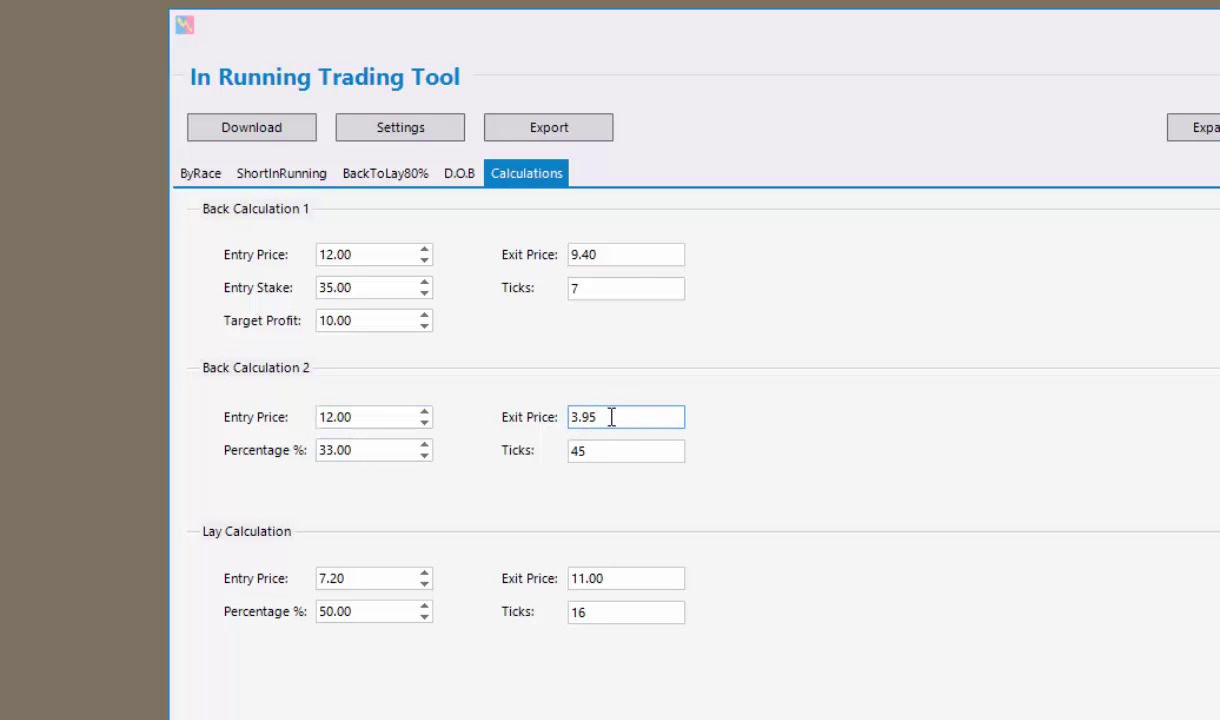
left_click(607, 452)
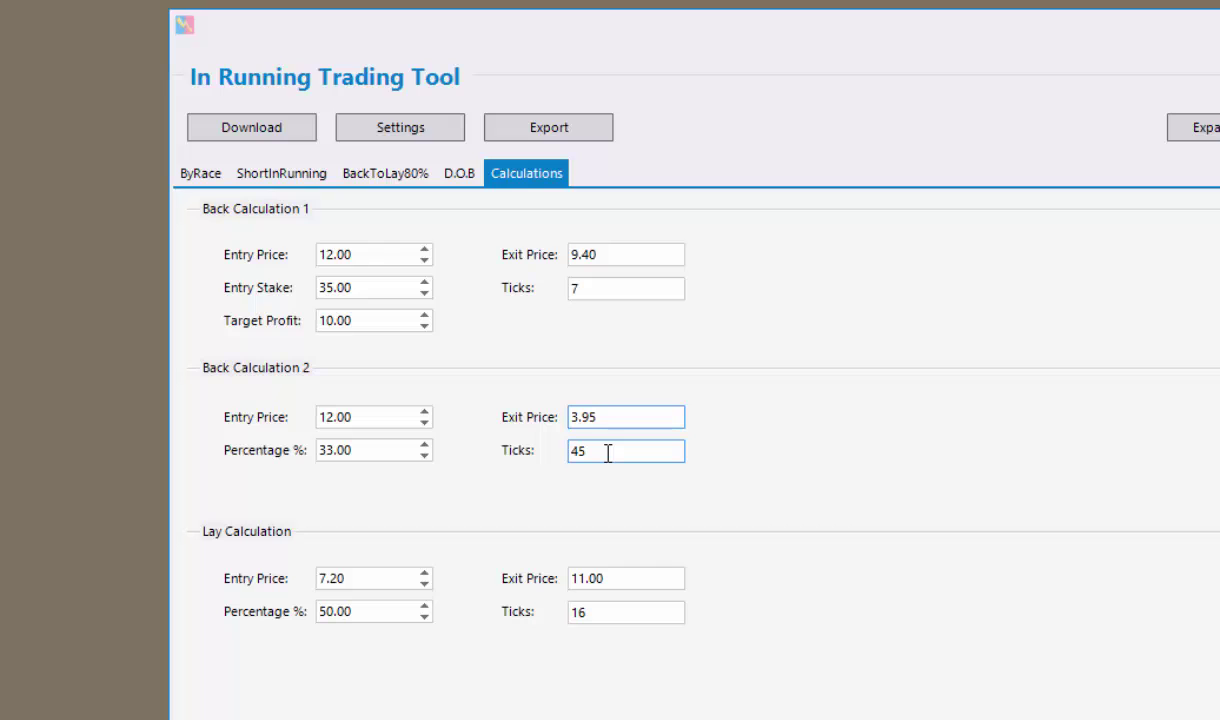